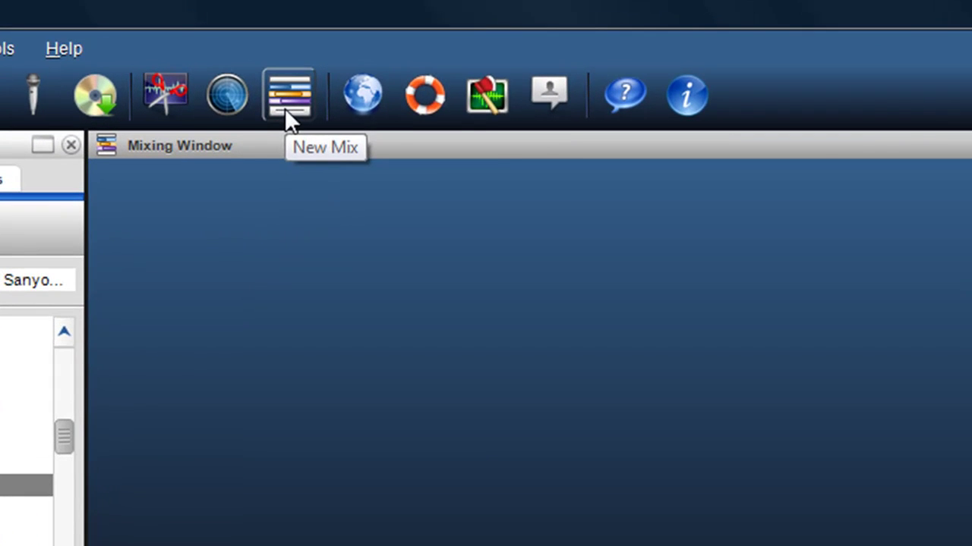
Start a new mix and drop SANY0016.MP4 into it as one audio and one video track
{"action": "left_click", "coordinate": [340, 67]}
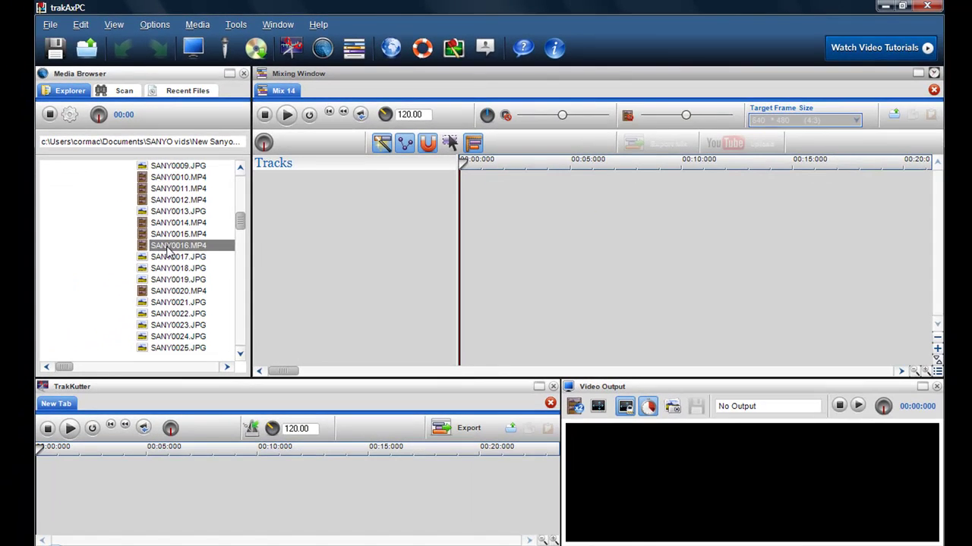
{"action": "left_click", "coordinate": [176, 245]}
{"action": "left_click_drag", "start_coordinate": [176, 245], "coordinate": [453, 196]}
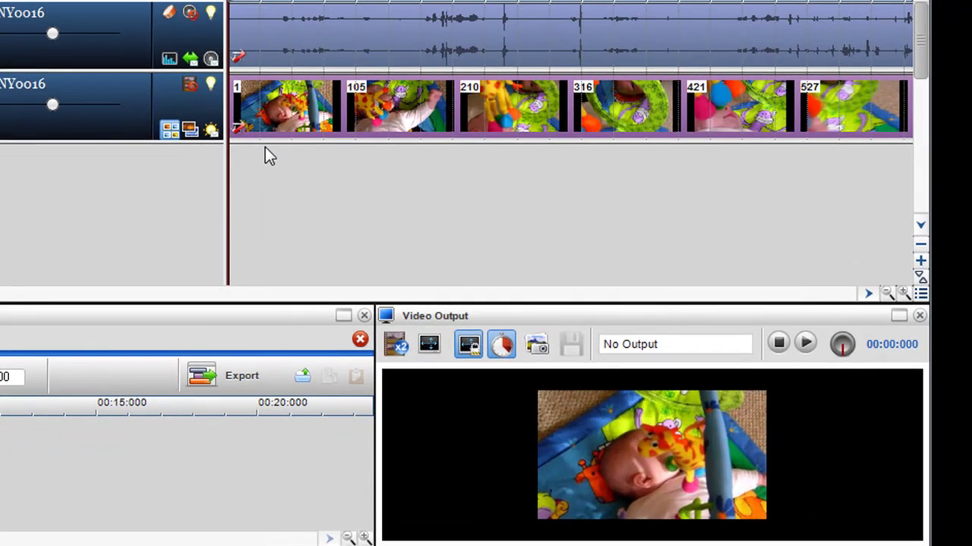
{"action": "left_click", "coordinate": [485, 274]}
{"action": "mouse_move", "coordinate": [265, 153]}
{"action": "left_mouse_down"}
{"action": "mouse_move", "coordinate": [238, 152]}
{"action": "mouse_move", "coordinate": [284, 153]}
{"action": "left_mouse_up"}
{"action": "scroll", "coordinate": [310, 187], "scroll_direction": "down", "scroll_amount": 3}
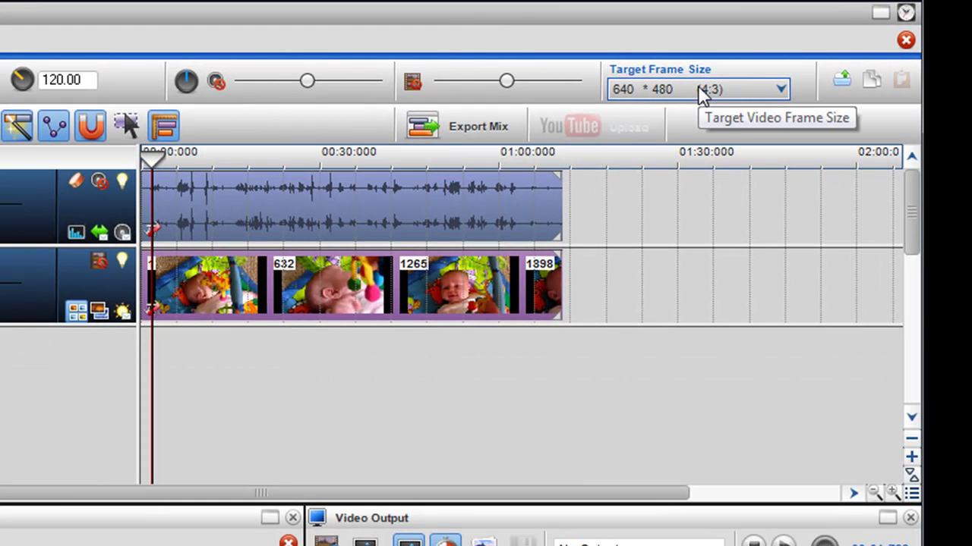
Change the mix's target frame size from 640 × 480 to iTouch / iPhone (480 × 320)
{"action": "left_click", "coordinate": [702, 90]}
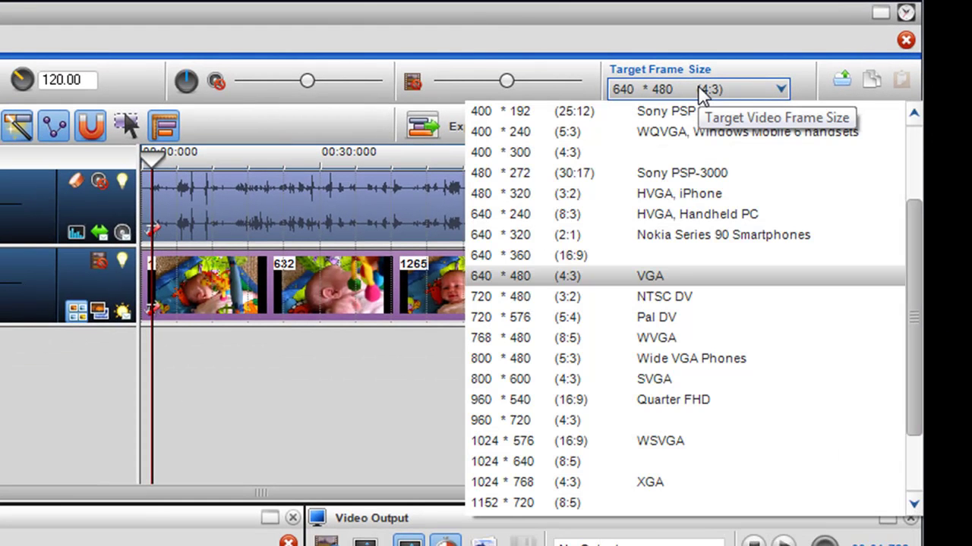
{"action": "left_click_drag", "start_coordinate": [914, 228], "coordinate": [912, 154]}
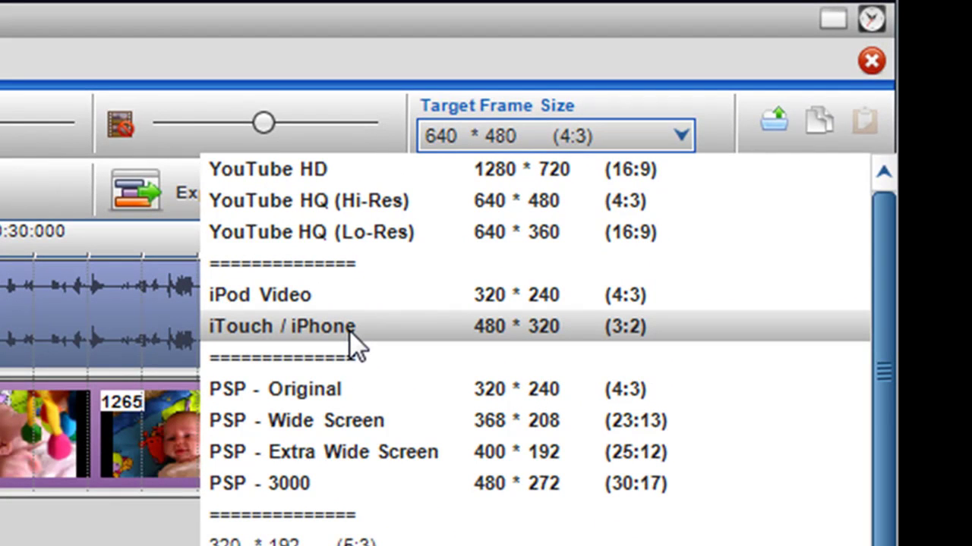
{"action": "left_click", "coordinate": [349, 330]}
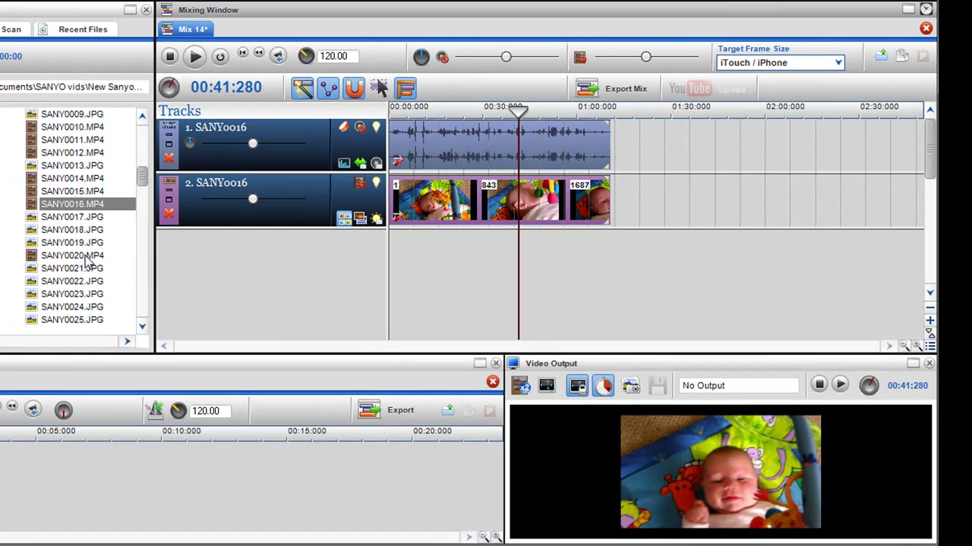
Append SANY0020.MP4 and the SANY0022.JPG image after the original footage, then preview the new clips
{"action": "left_click_drag", "start_coordinate": [87, 262], "coordinate": [573, 148]}
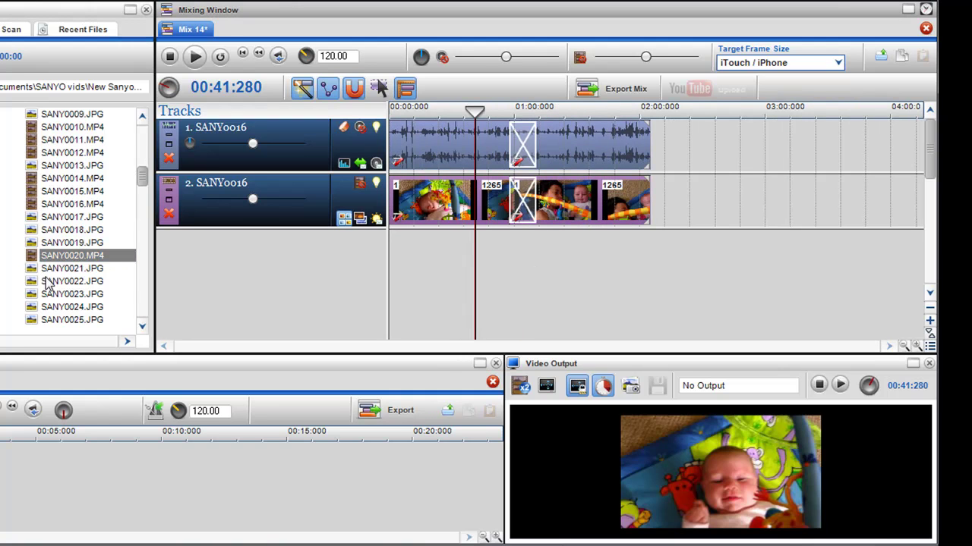
{"action": "left_click_drag", "start_coordinate": [47, 285], "coordinate": [671, 208]}
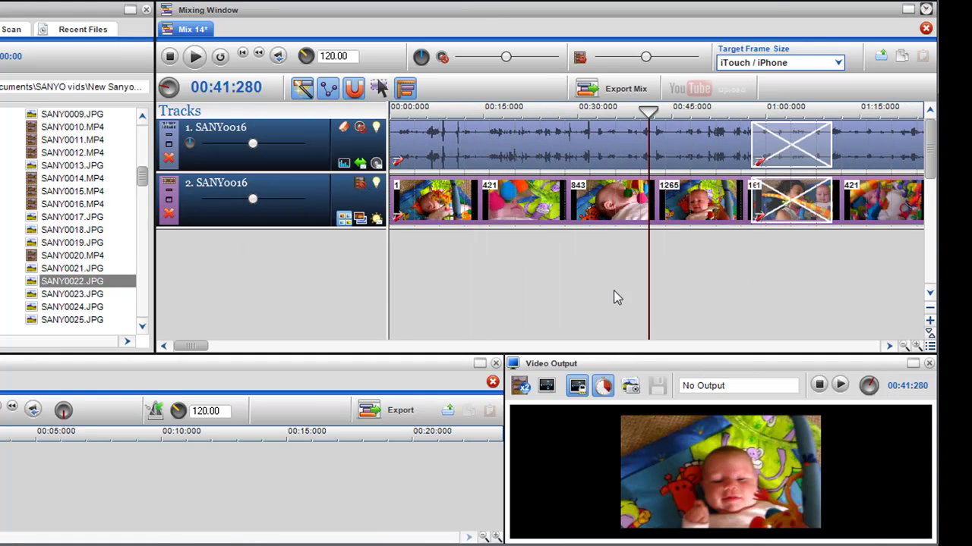
{"action": "left_click_drag", "start_coordinate": [202, 347], "coordinate": [652, 385]}
{"action": "left_click_drag", "start_coordinate": [750, 211], "coordinate": [670, 211]}
{"action": "left_click_drag", "start_coordinate": [608, 262], "coordinate": [423, 267]}
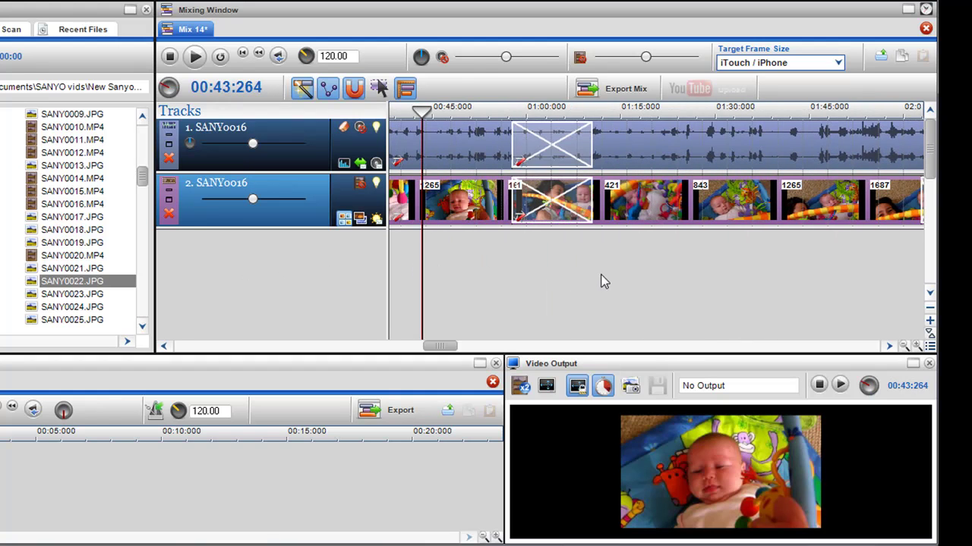
{"action": "scroll", "coordinate": [593, 268], "scroll_direction": "down", "scroll_amount": 1}
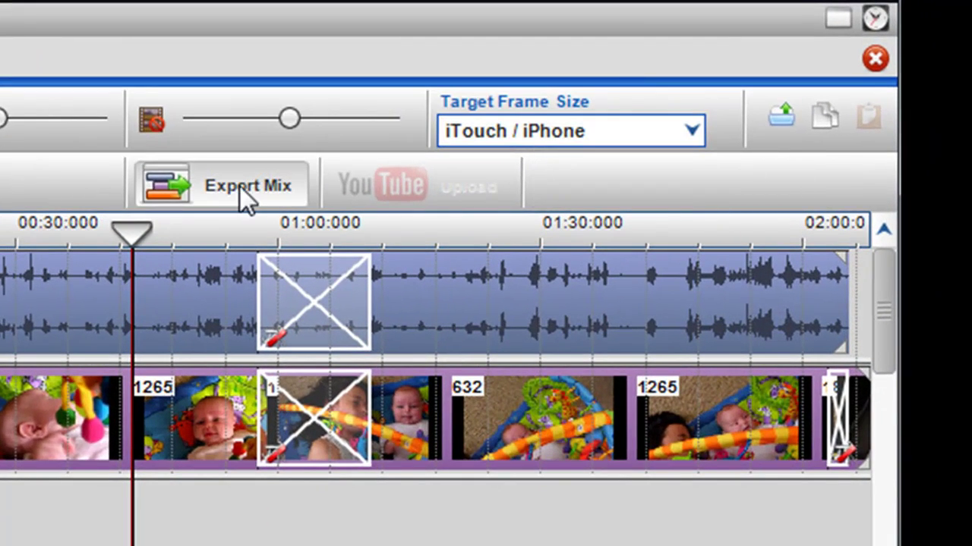
Export the mix as File 12.mp4 to the current folder with the iTouch / iPhone settings
{"action": "left_click", "coordinate": [240, 187]}
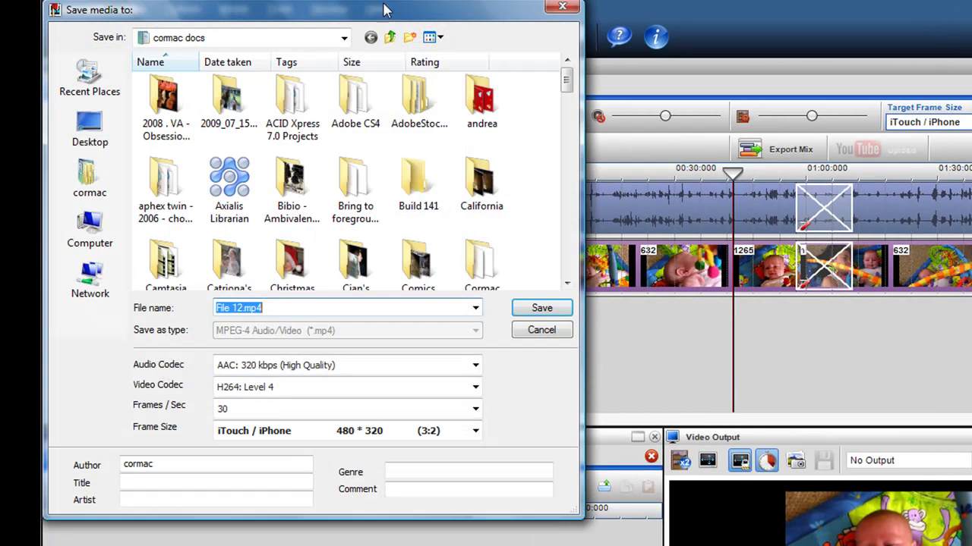
{"action": "left_click_drag", "start_coordinate": [375, 22], "coordinate": [489, 26]}
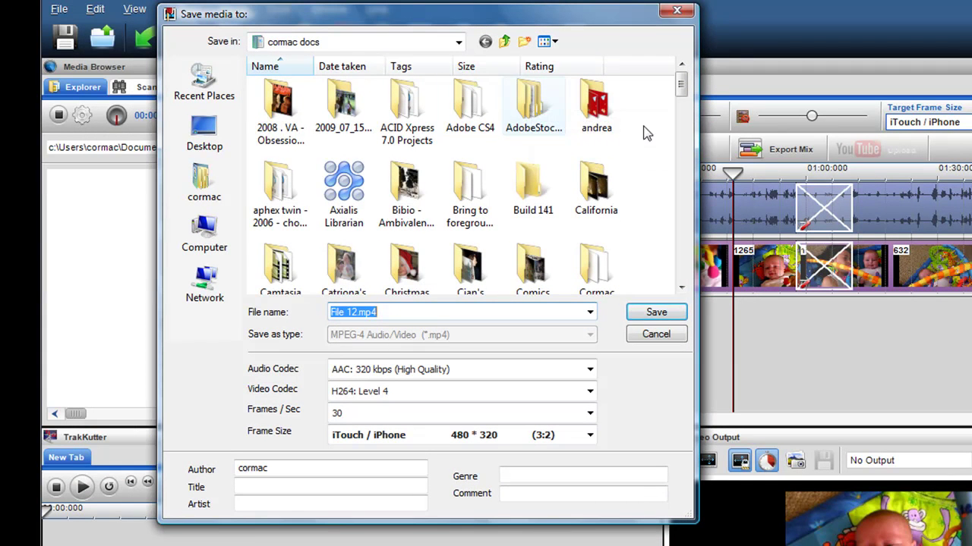
{"action": "left_click", "coordinate": [460, 44]}
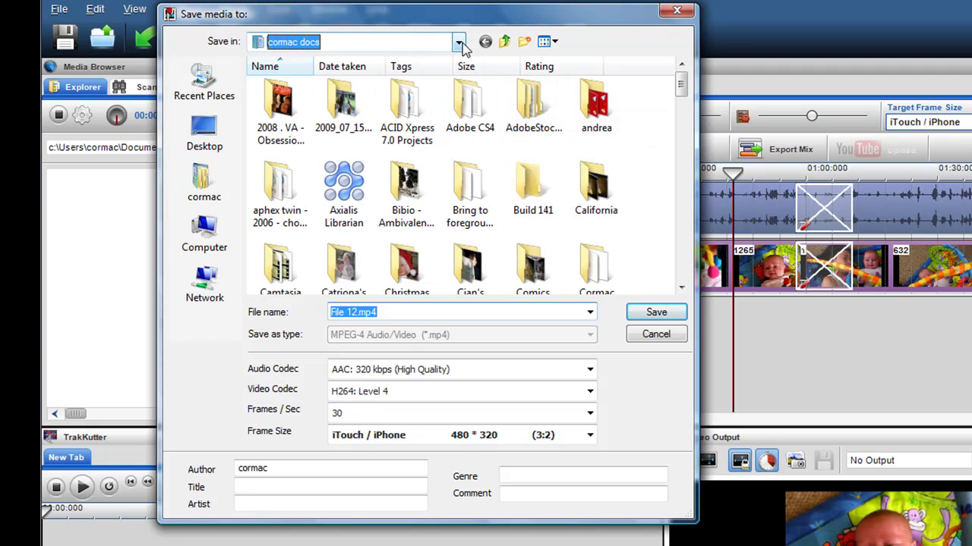
{"action": "left_click", "coordinate": [460, 44]}
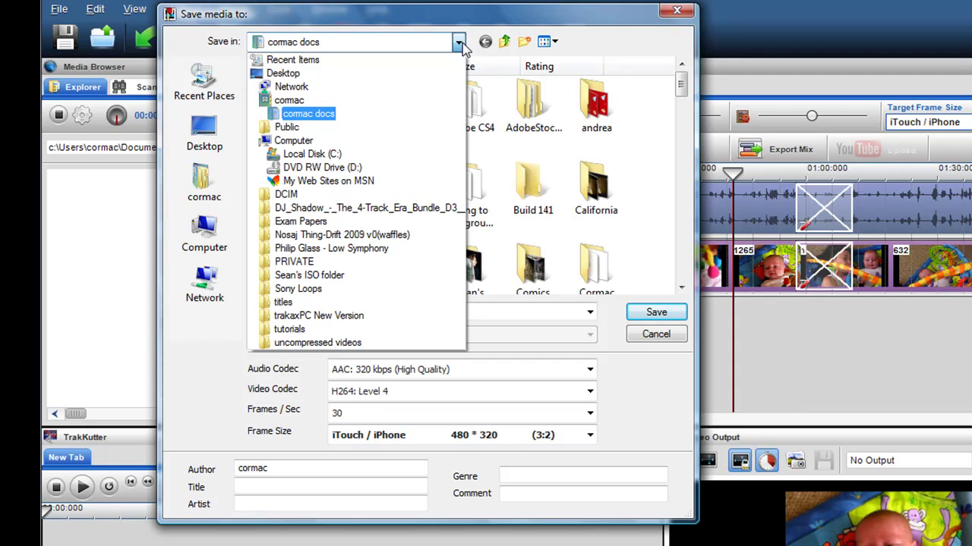
{"action": "left_click", "coordinate": [332, 117]}
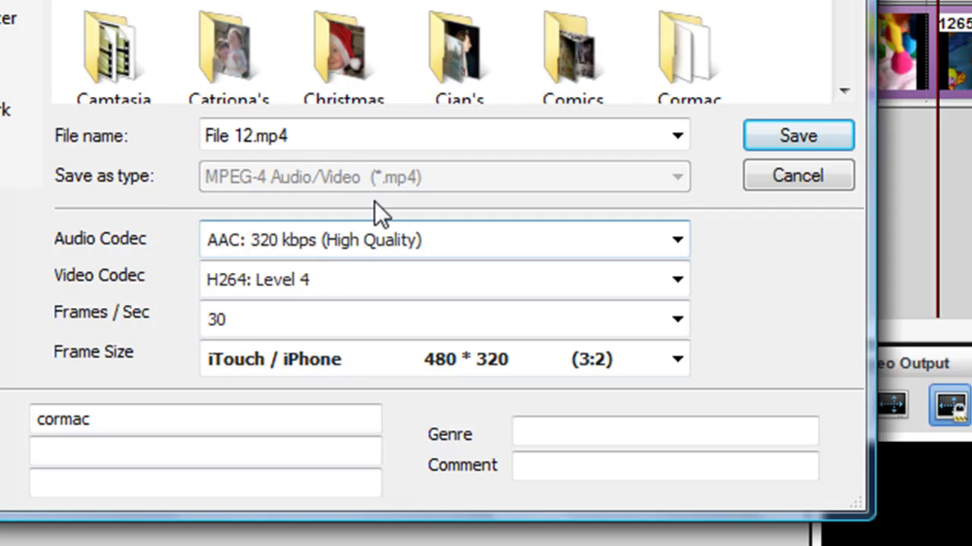
{"action": "left_click", "coordinate": [834, 135]}
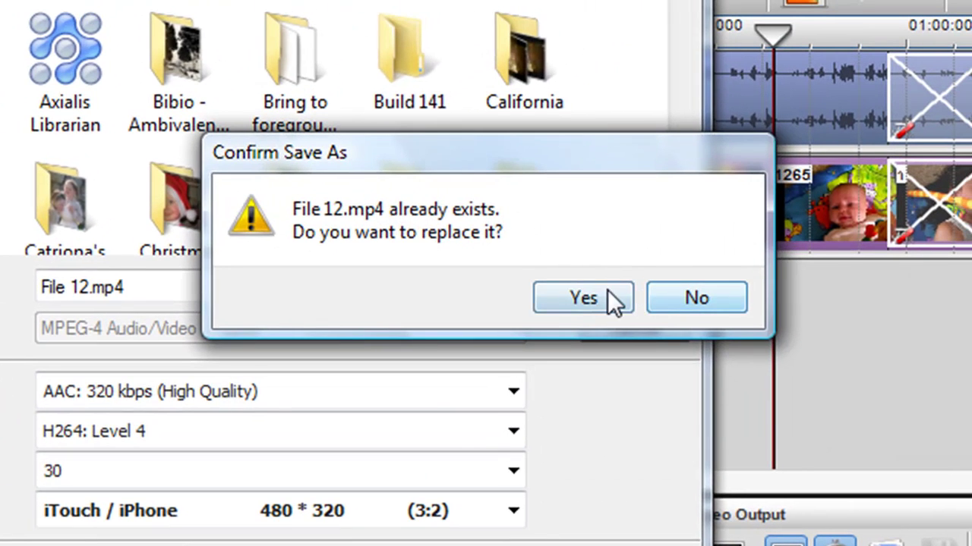
Confirm replacing the existing File 12.mp4 so the render starts
{"action": "left_click", "coordinate": [638, 266]}
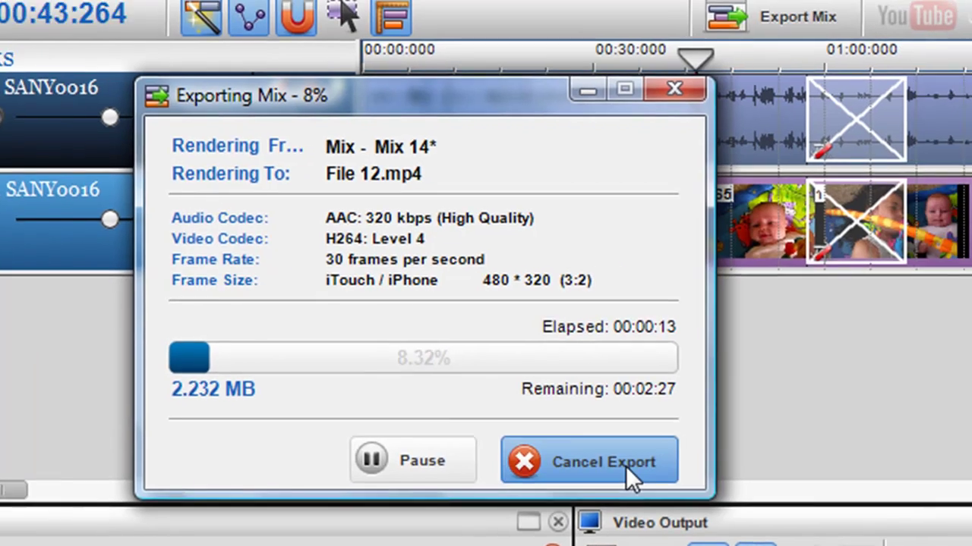
Cancel the running export and retarget the mix to PSP - Wide Screen (368 × 208)
{"action": "left_click", "coordinate": [660, 450]}
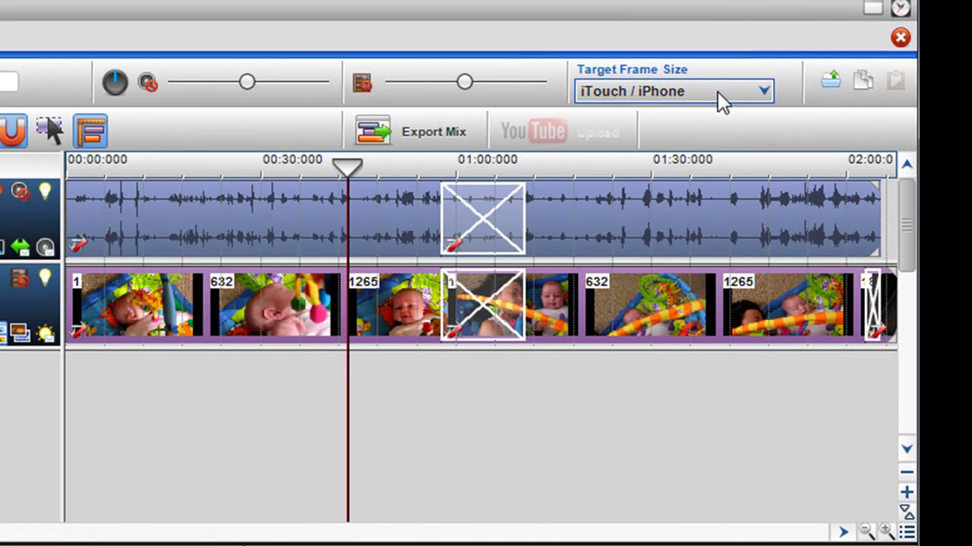
{"action": "left_click", "coordinate": [763, 92]}
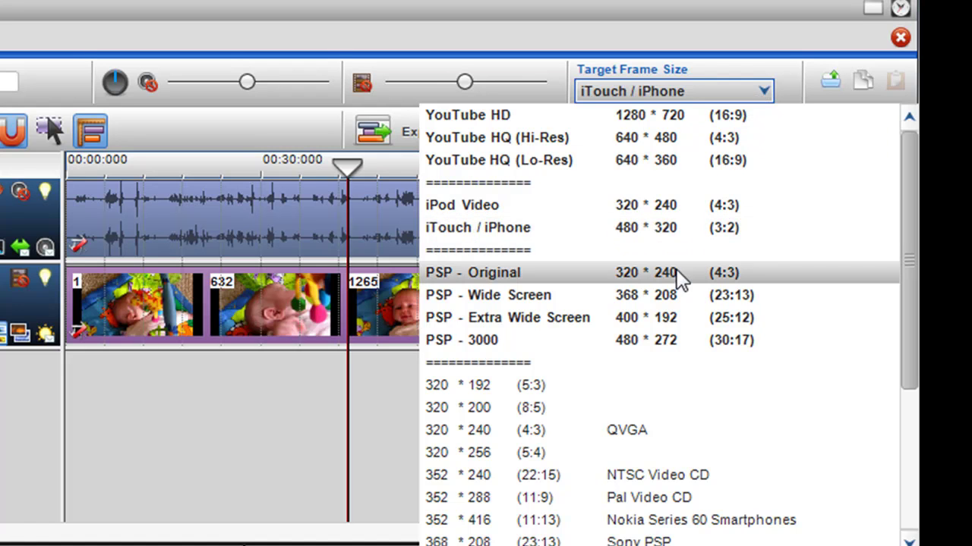
{"action": "left_click", "coordinate": [641, 295]}
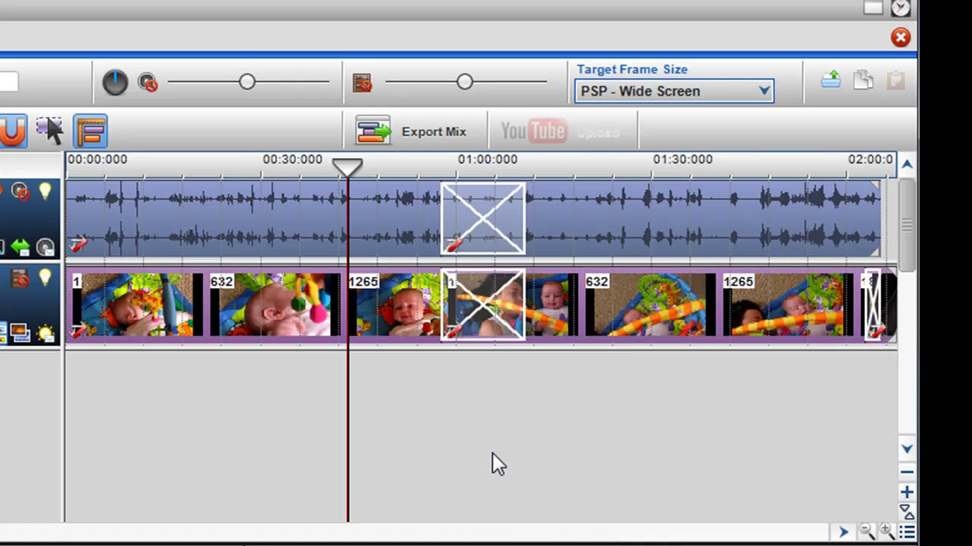
{"action": "left_click", "coordinate": [436, 137]}
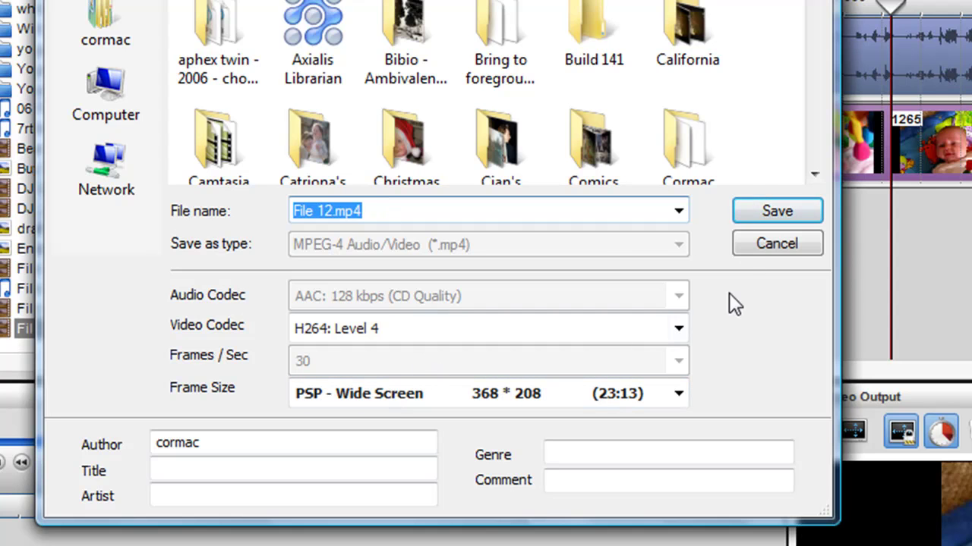
{"action": "left_click", "coordinate": [778, 243]}
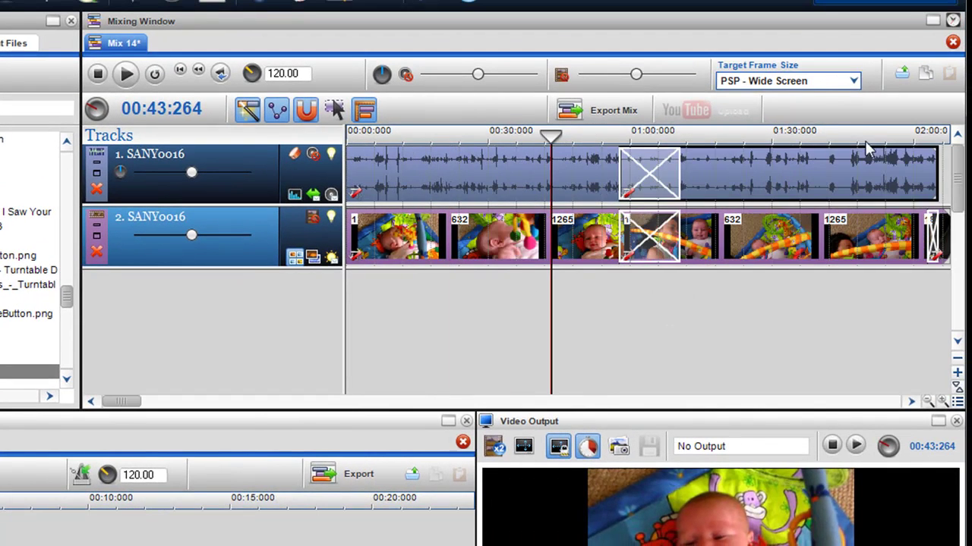
Retarget the mix from PSP - Wide Screen to iPod Video (320 × 240, 4:3)
{"action": "left_click", "coordinate": [819, 82]}
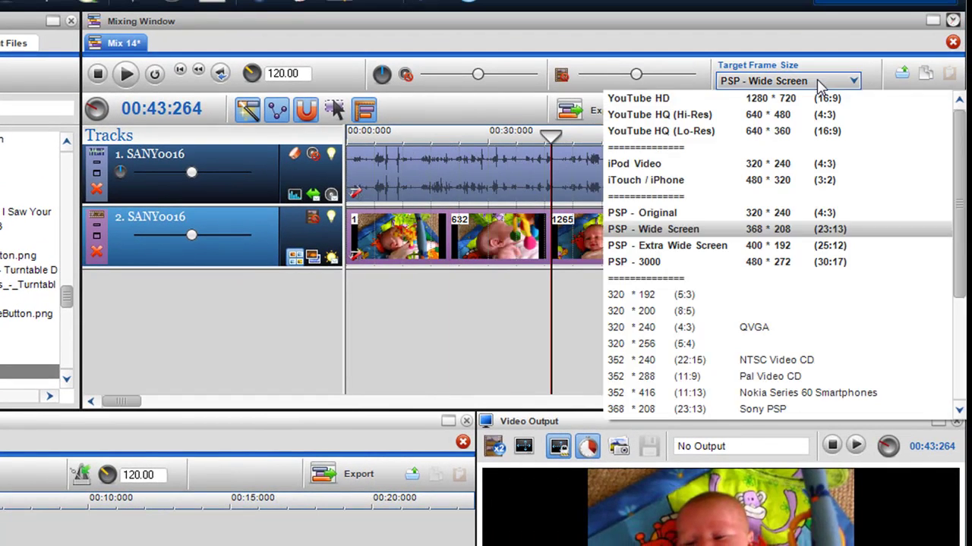
{"action": "left_click", "coordinate": [792, 167]}
{"action": "right_click", "coordinate": [347, 302]}
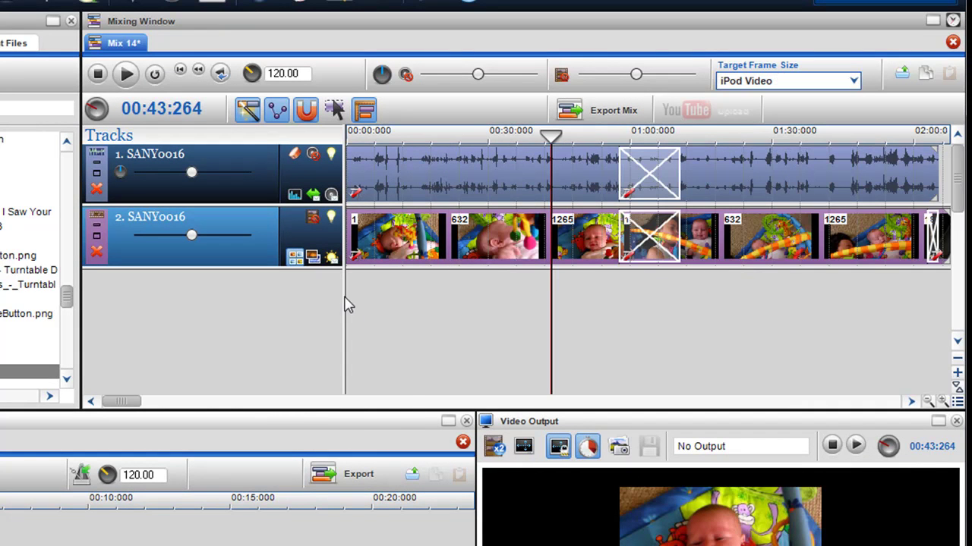
Insert Video Credits from the track-area menu, creating a third Text track with two credits clips
{"action": "mouse_move", "coordinate": [447, 405]}
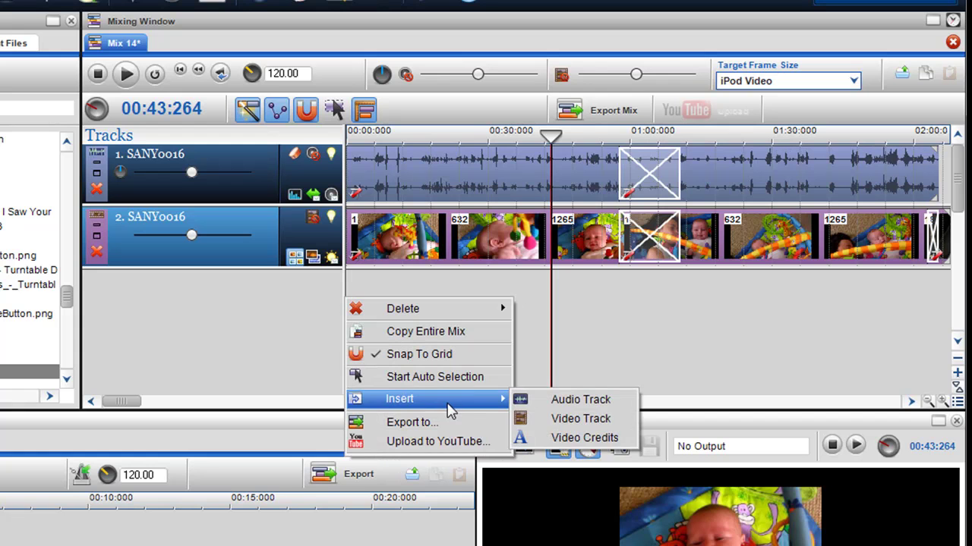
{"action": "left_click", "coordinate": [583, 438]}
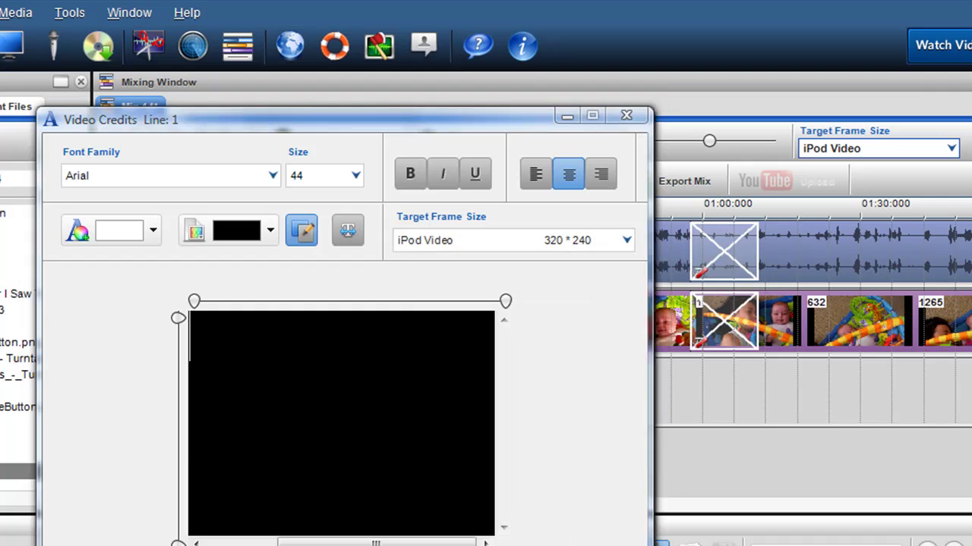
{"action": "key", "text": "Escape"}
Change the target frame size from iPod Video to PSP - Extra Wide Screen (400 × 192)
{"action": "left_click", "coordinate": [949, 149]}
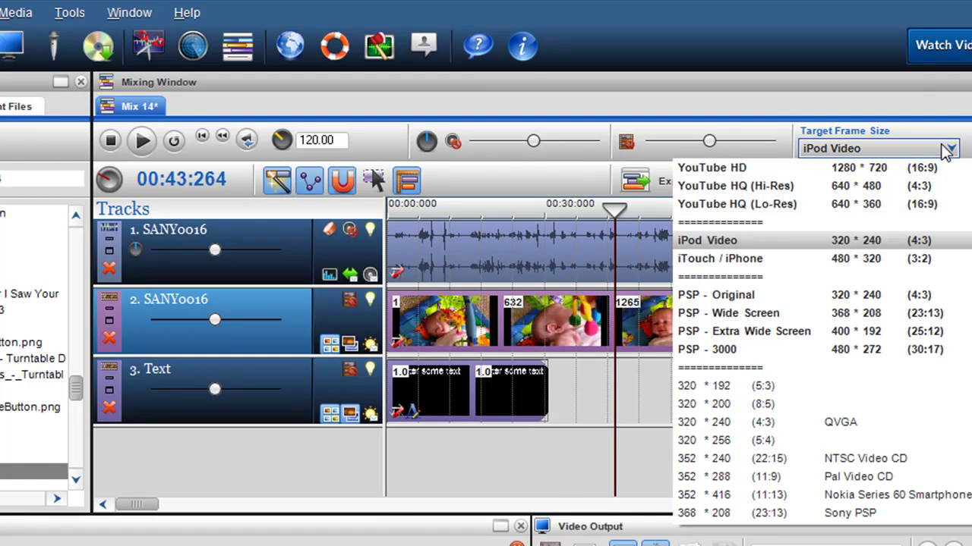
{"action": "left_click", "coordinate": [755, 331]}
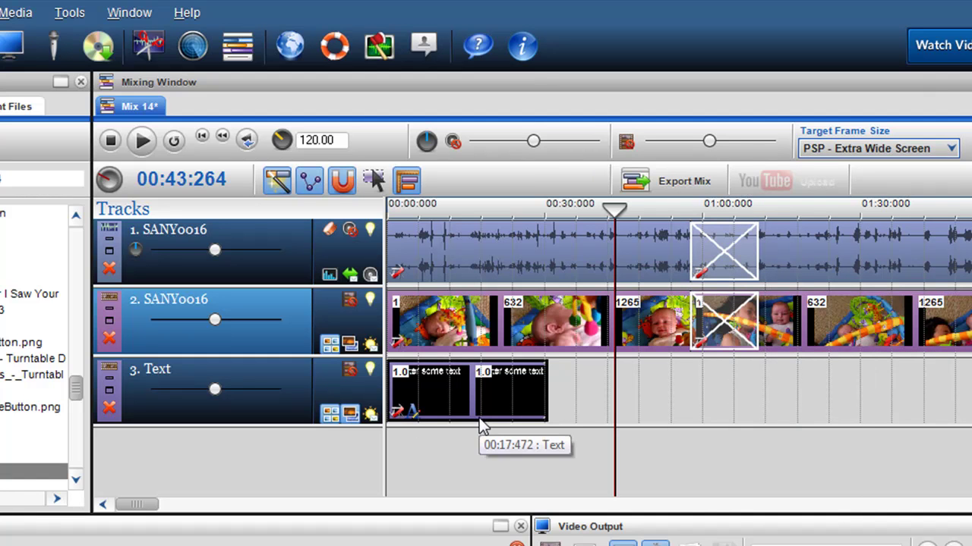
Set the credits clip's text frame to PSP - Extra Wide Screen and delete the 'Enter some text here' placeholder
{"action": "left_click", "coordinate": [414, 412]}
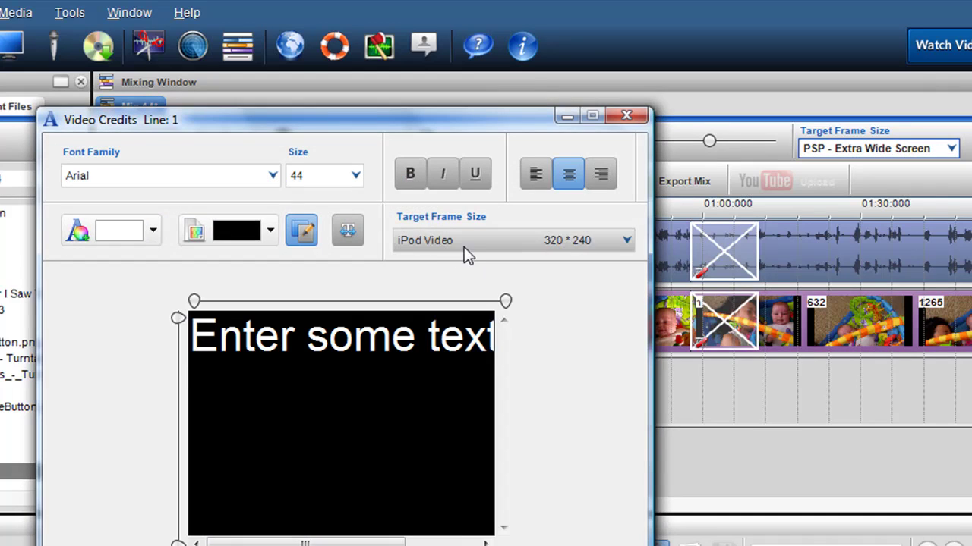
{"action": "left_click", "coordinate": [627, 247]}
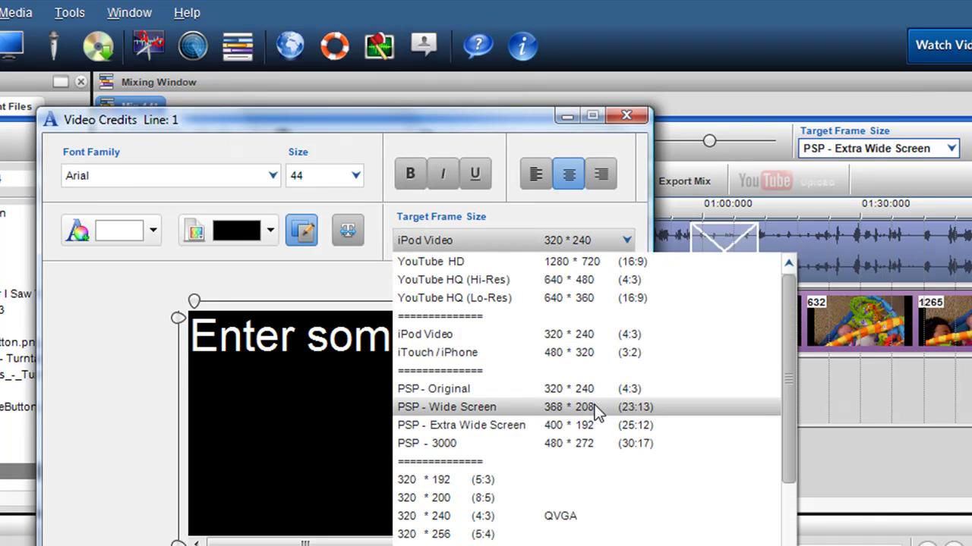
{"action": "left_click", "coordinate": [595, 426]}
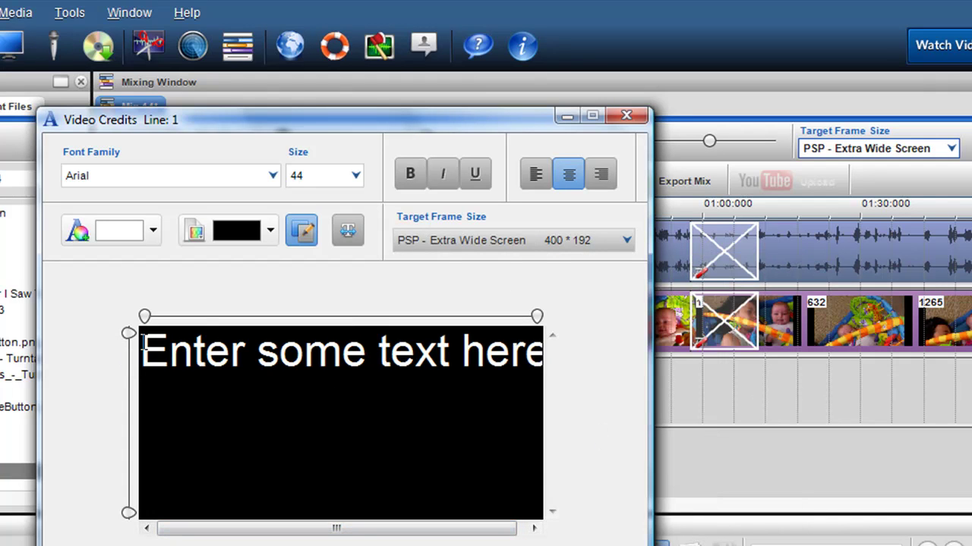
{"action": "left_click_drag", "start_coordinate": [146, 351], "coordinate": [575, 353]}
{"action": "key", "text": "Delete"}
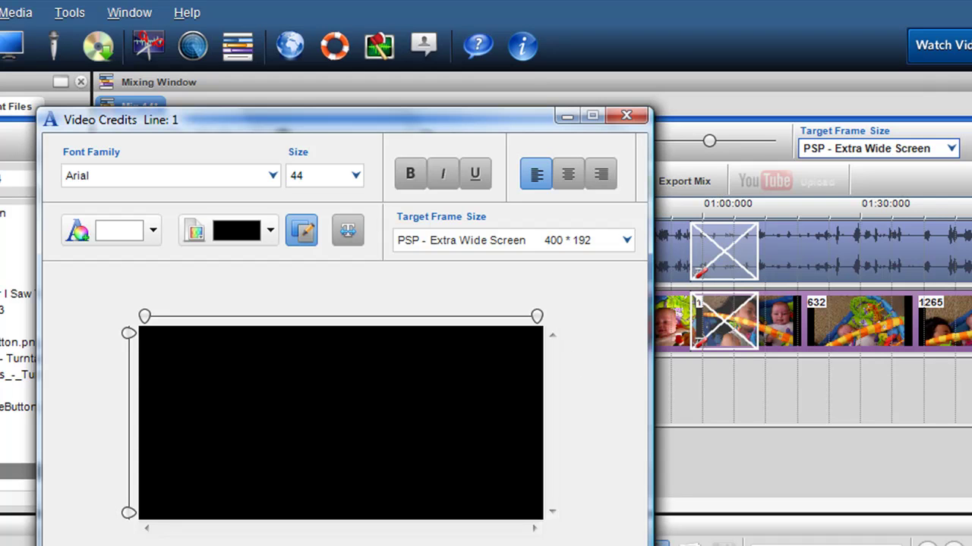
{"action": "key", "text": "Escape"}
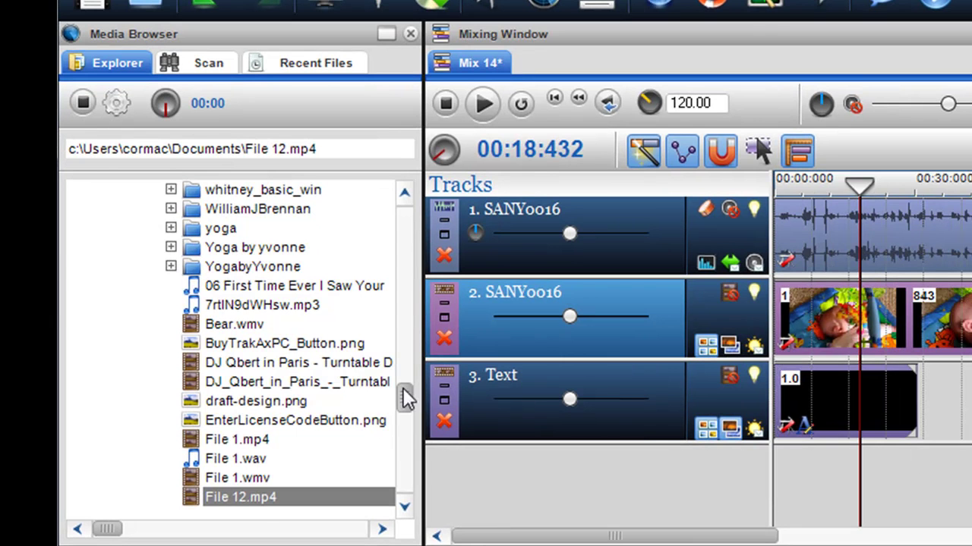
Collapse Documents, expand Downloads > Dispatches, and open the context menu for 'Dispatches - Terror in Mumbai.avi'
{"action": "left_click_drag", "start_coordinate": [403, 397], "coordinate": [411, 260]}
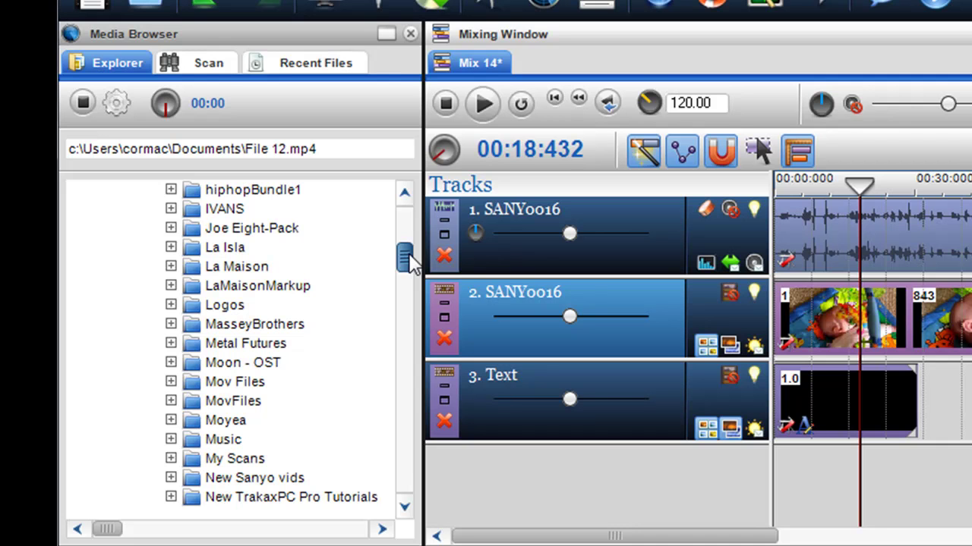
{"action": "left_click_drag", "start_coordinate": [411, 260], "coordinate": [411, 237]}
{"action": "left_click", "coordinate": [146, 285]}
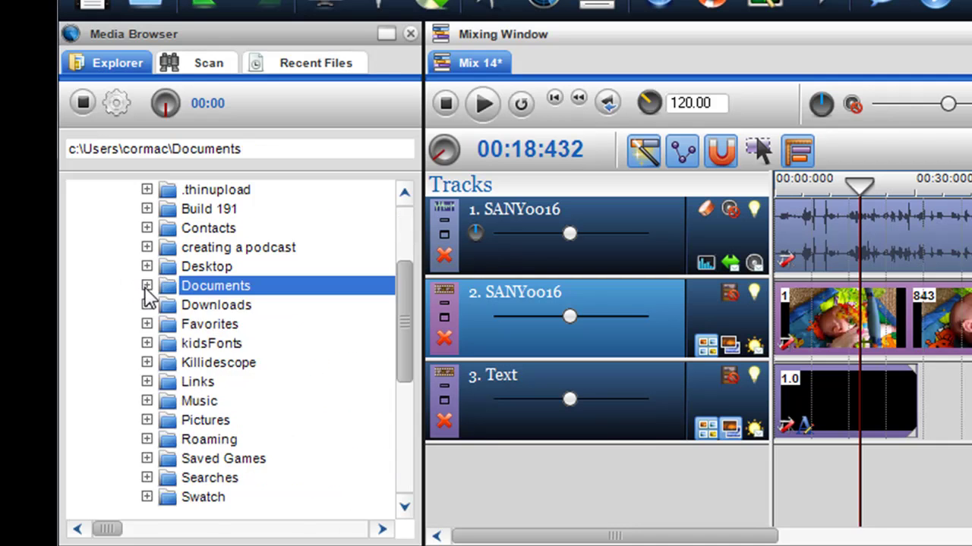
{"action": "left_click", "coordinate": [147, 304]}
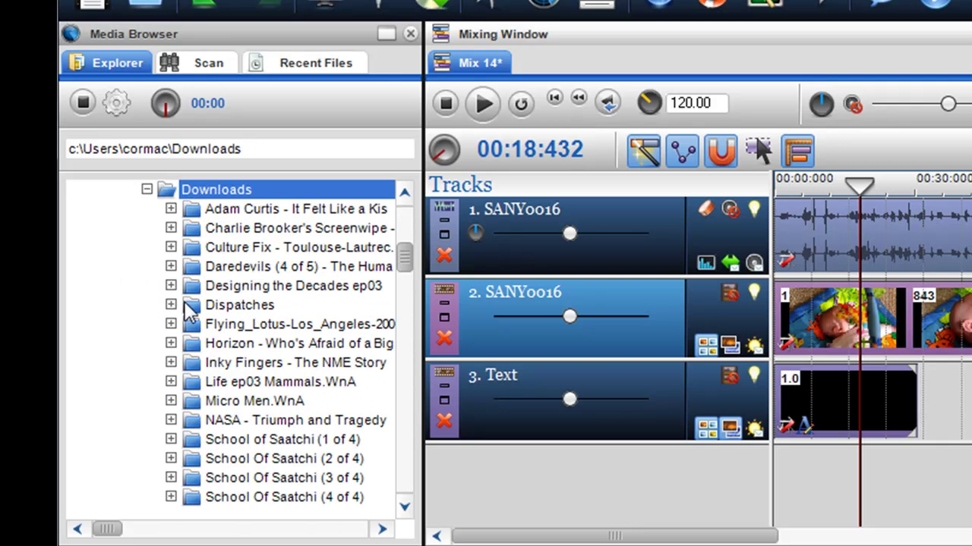
{"action": "left_click", "coordinate": [171, 305]}
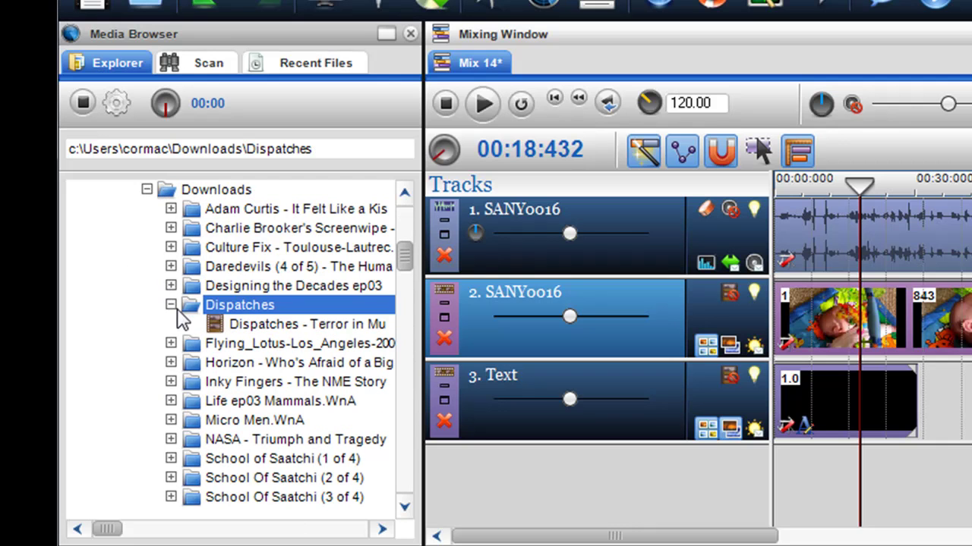
{"action": "left_click", "coordinate": [265, 329]}
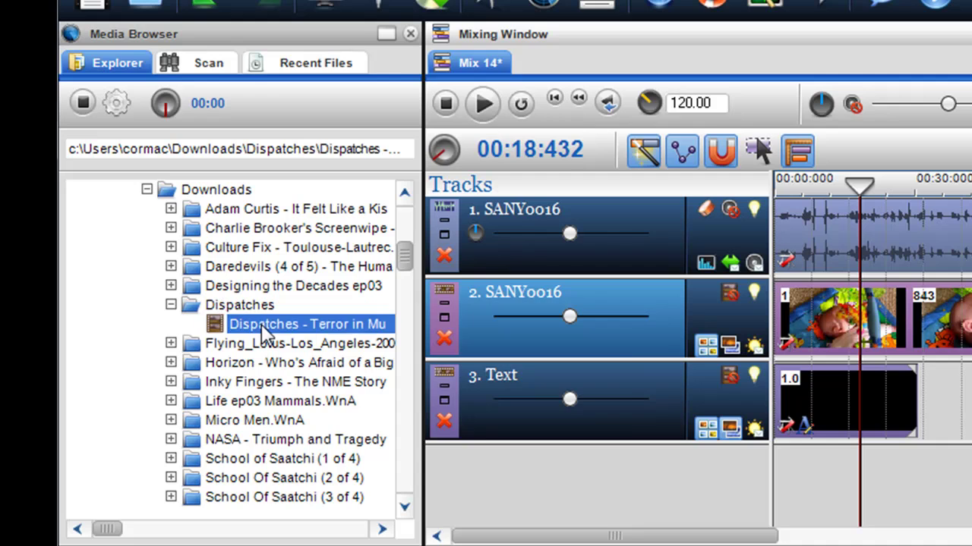
{"action": "right_click", "coordinate": [265, 334]}
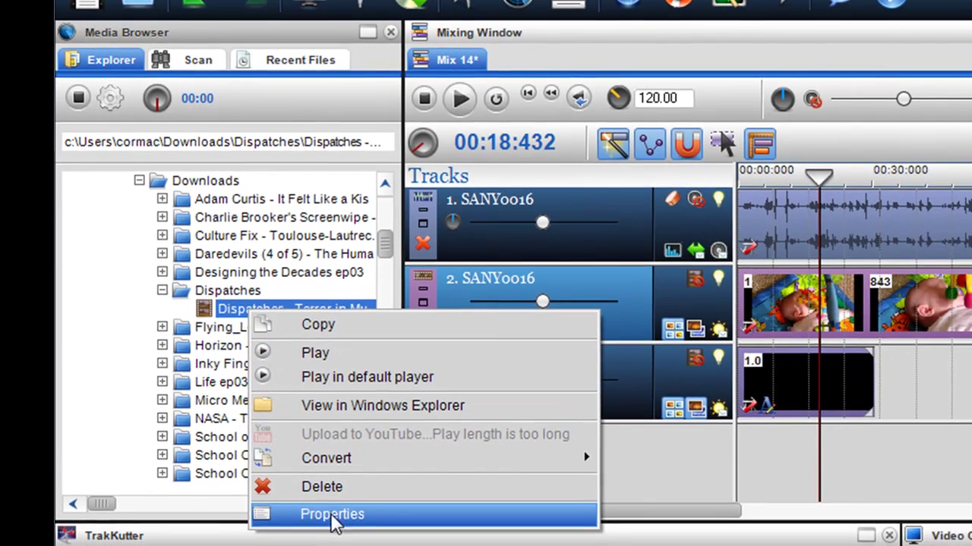
{"action": "left_click", "coordinate": [331, 516]}
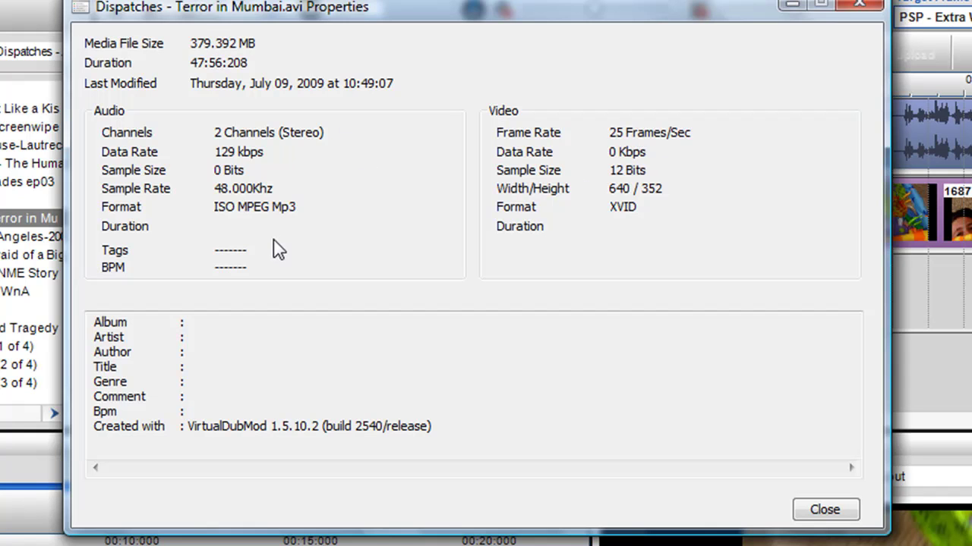
{"action": "left_click", "coordinate": [831, 516]}
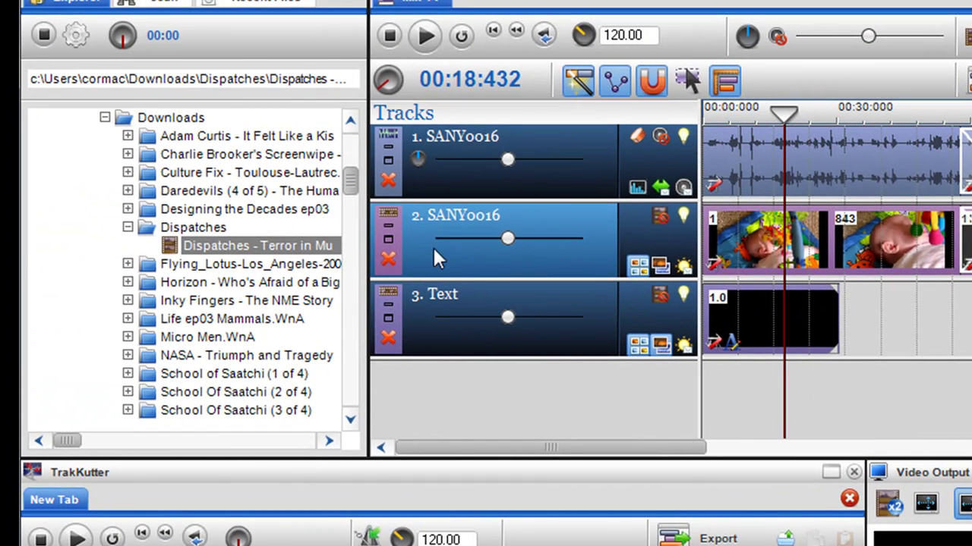
Start Convert to... on the documentary and set the frame size to iTouch / iPhone 480 × 320
{"action": "right_click", "coordinate": [272, 247]}
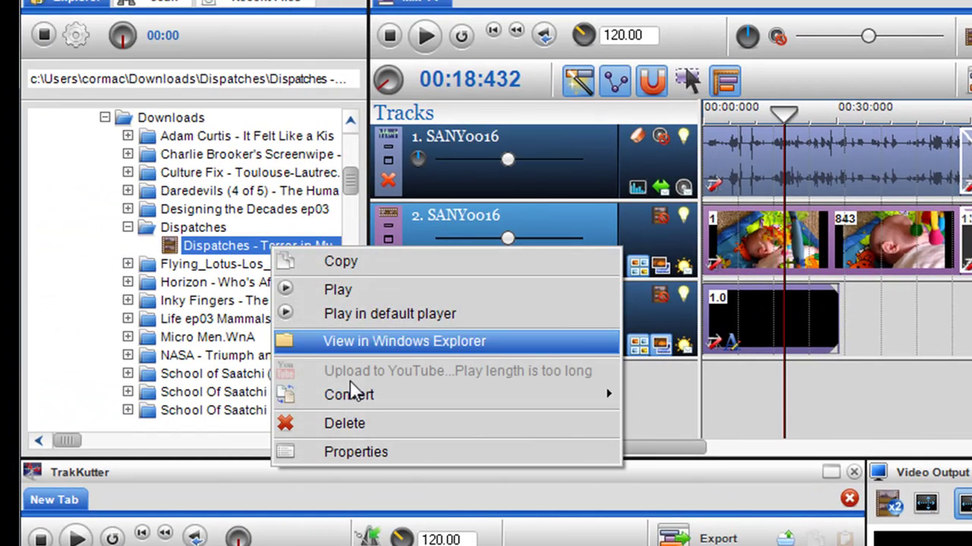
{"action": "mouse_move", "coordinate": [357, 403]}
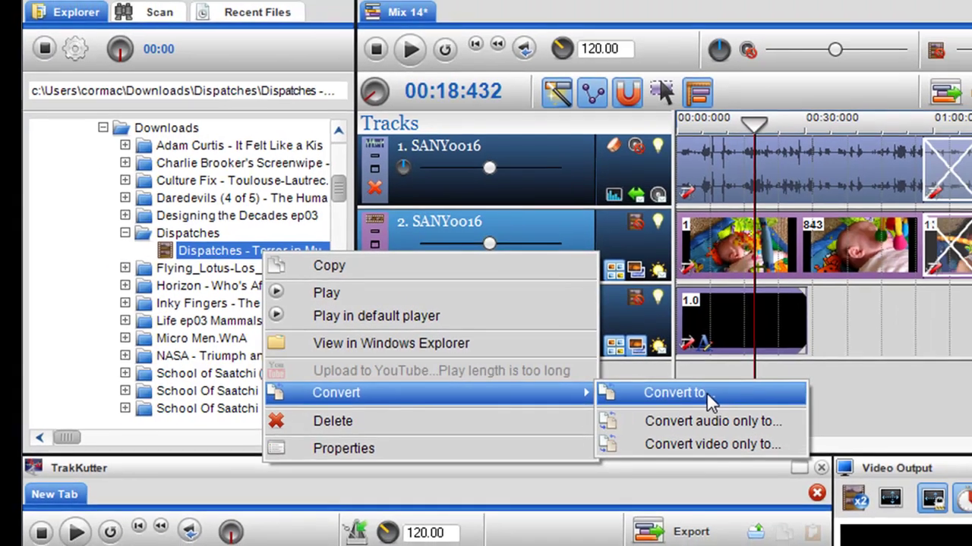
{"action": "left_click", "coordinate": [732, 394]}
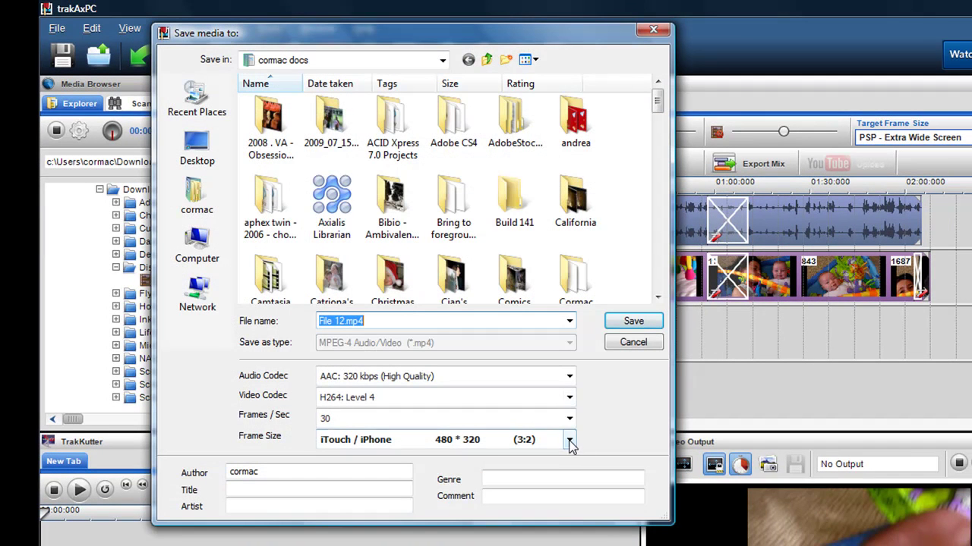
{"action": "left_click", "coordinate": [569, 441]}
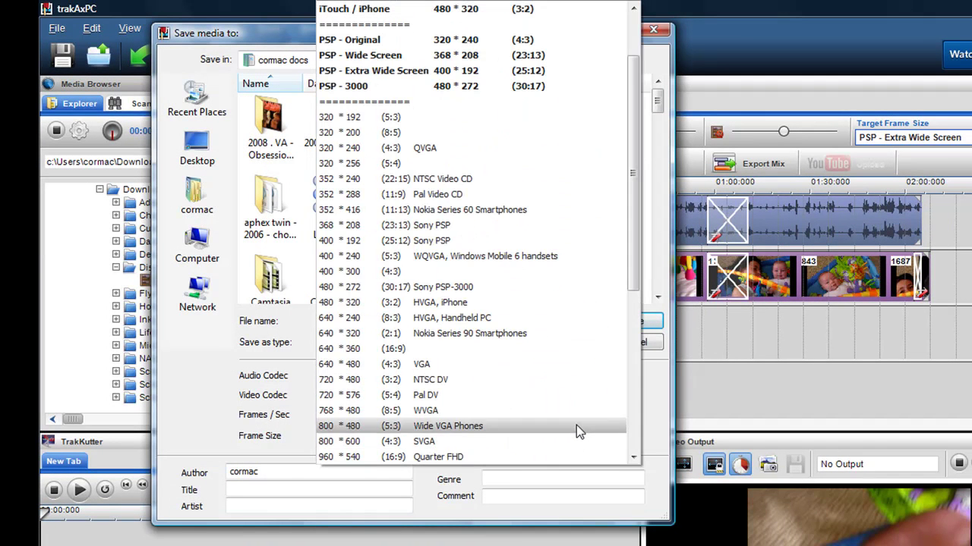
{"action": "left_click_drag", "start_coordinate": [631, 203], "coordinate": [633, 137]}
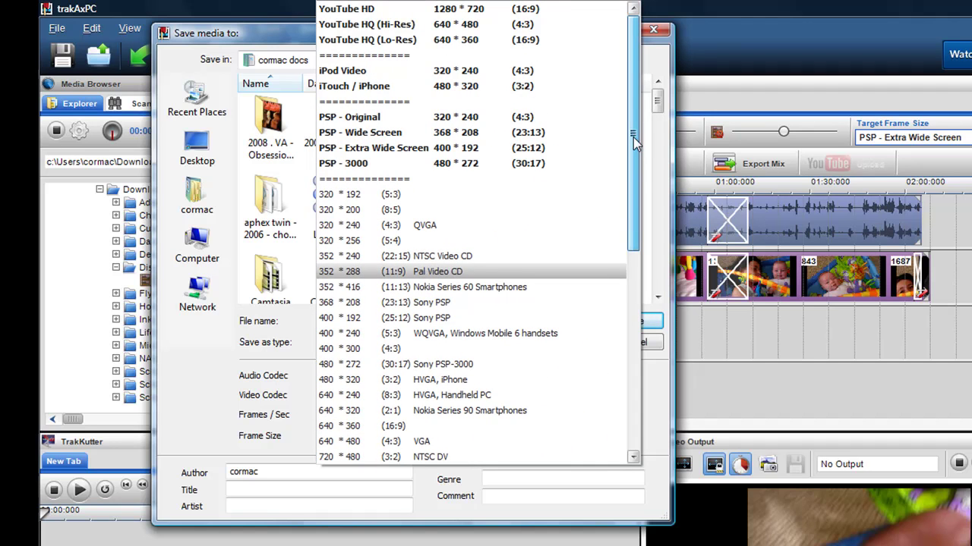
{"action": "left_click", "coordinate": [458, 88]}
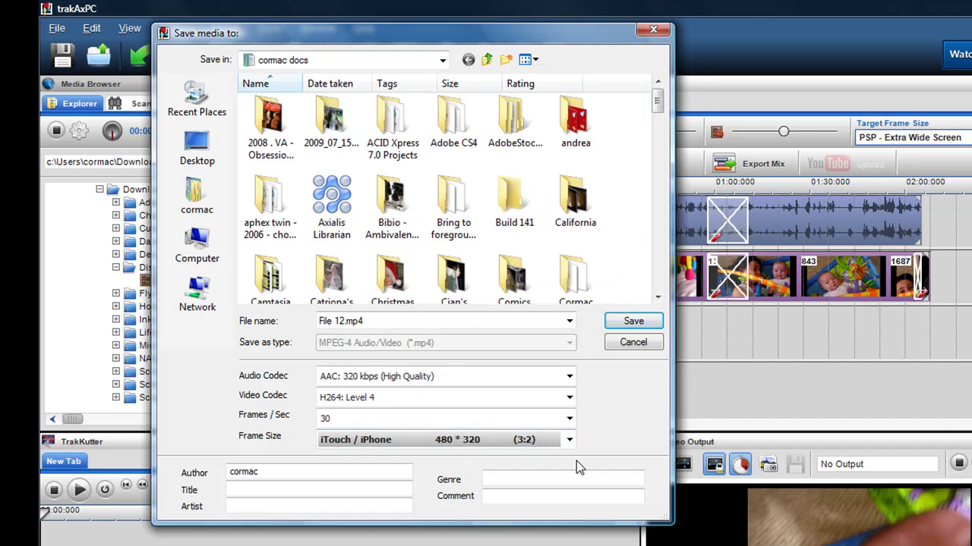
Name the output 'documentry for iphone', keep H264: Level 4 video, and save to begin conversion
{"action": "left_click_drag", "start_coordinate": [370, 321], "coordinate": [300, 319]}
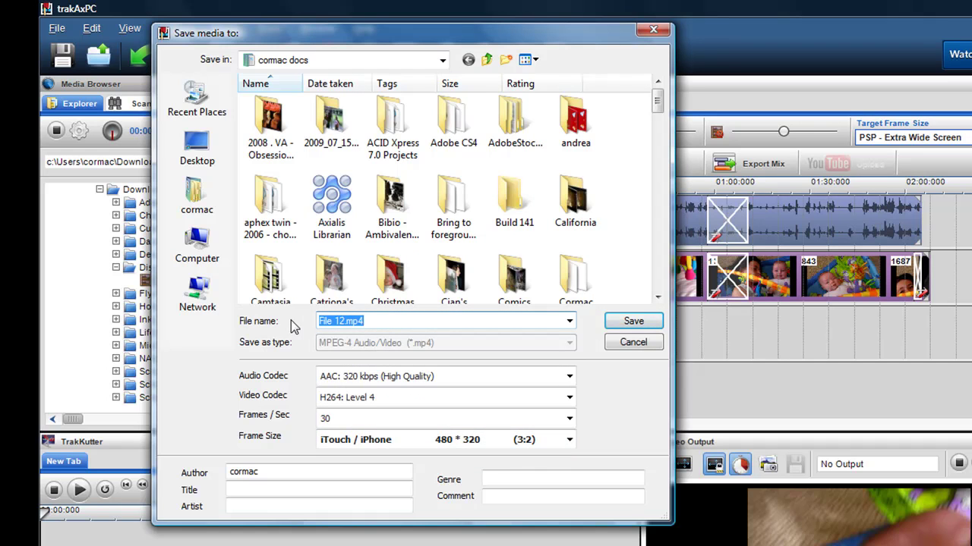
{"action": "type", "text": "documen"}
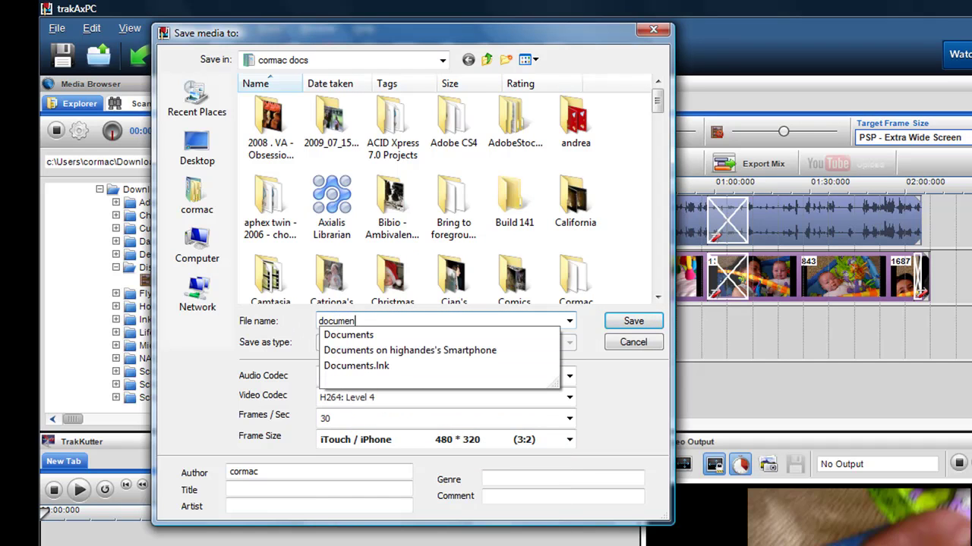
{"action": "type", "text": "try for"}
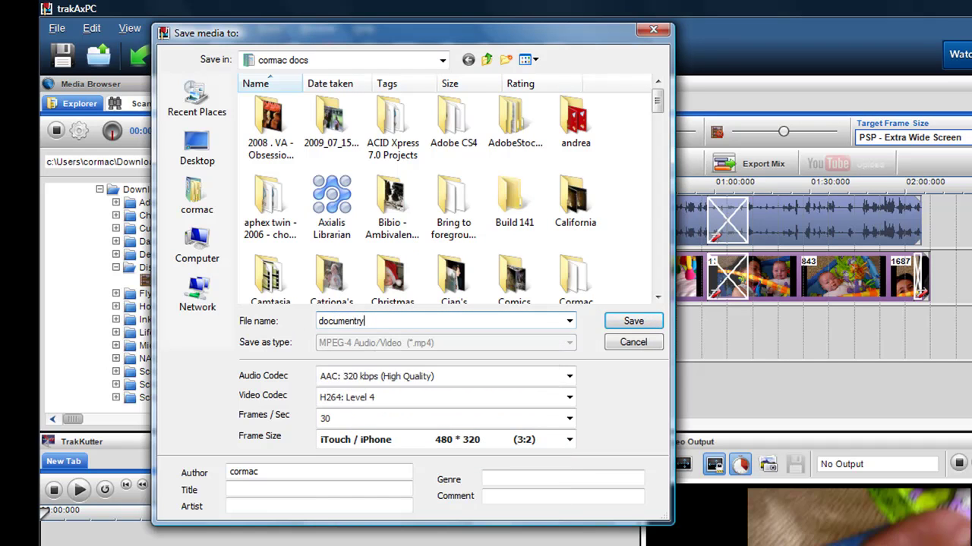
{"action": "type", "text": " iphone"}
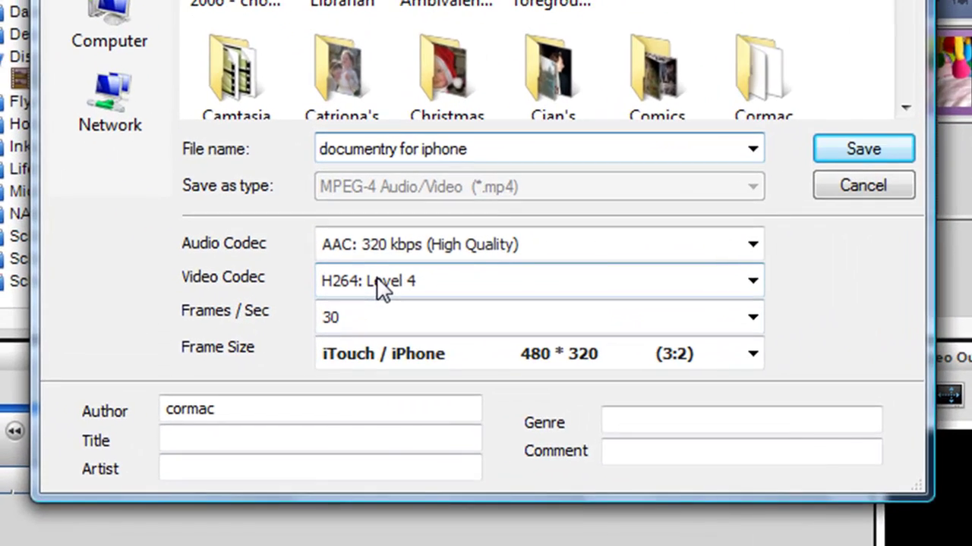
{"action": "left_click", "coordinate": [352, 396]}
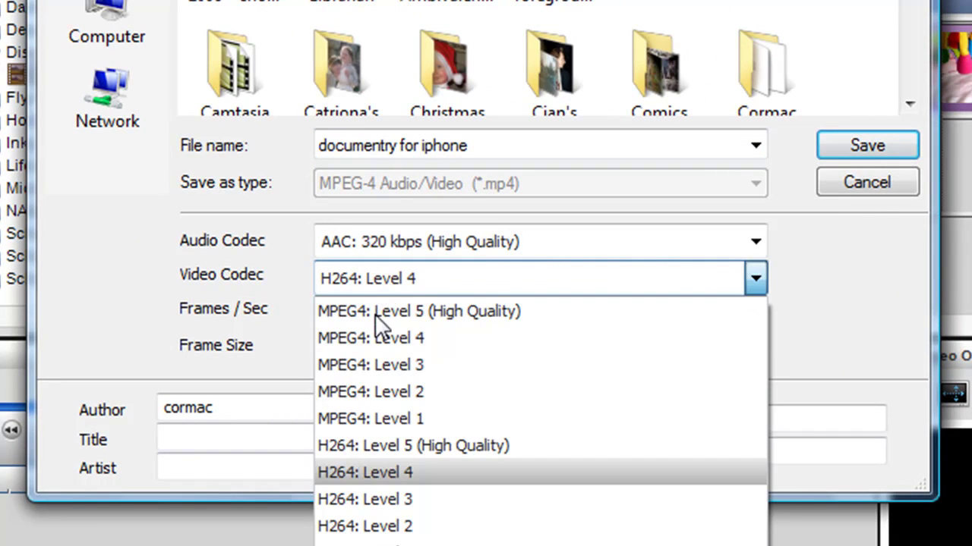
{"action": "left_click", "coordinate": [364, 471]}
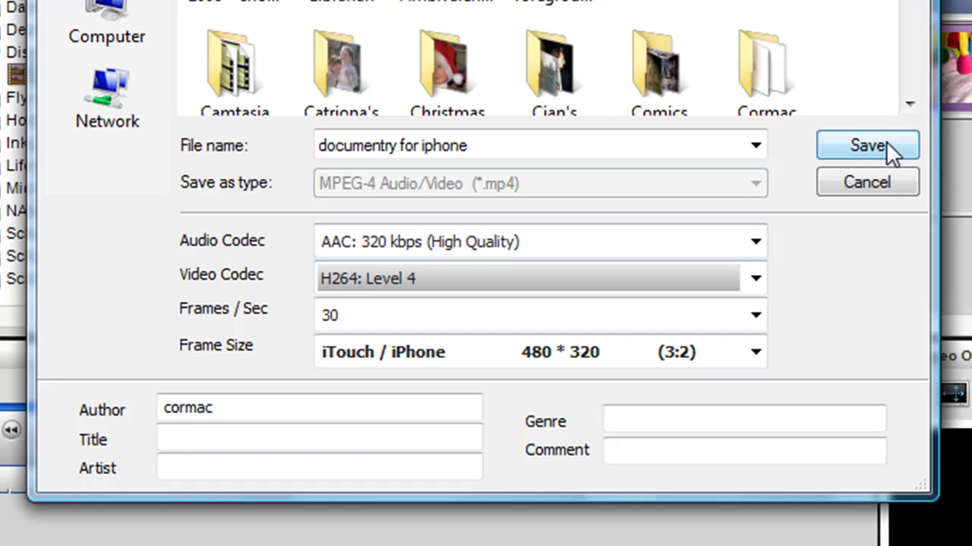
{"action": "left_click", "coordinate": [867, 145]}
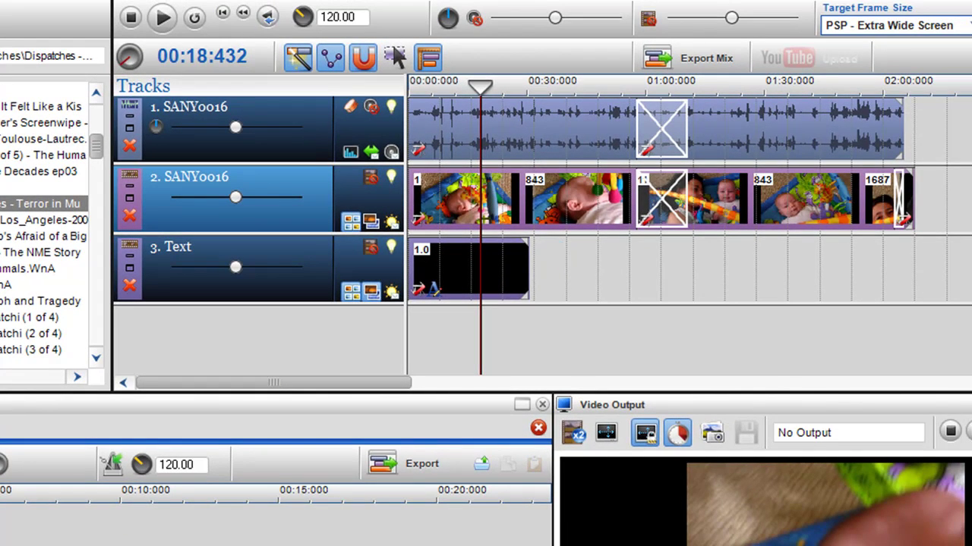